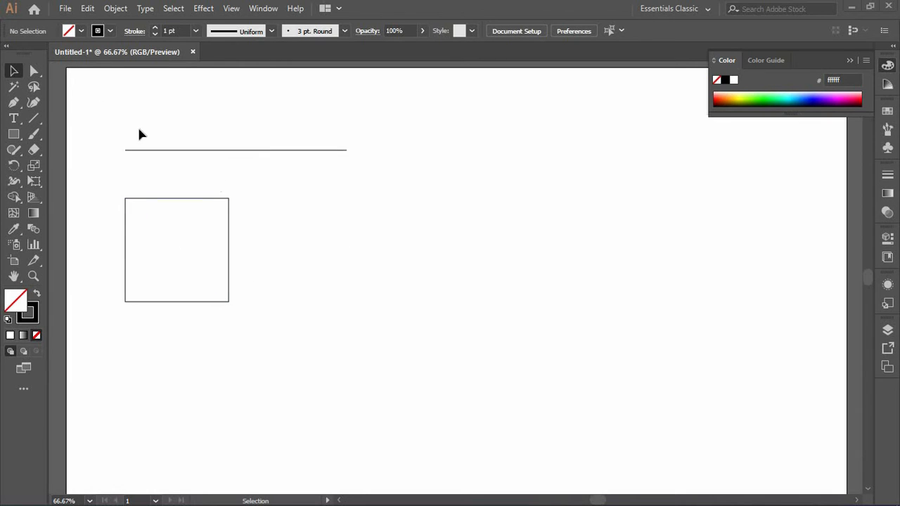
Step: Stretch the horizontal line above the square to the right, then delete it
left_click(38, 70)
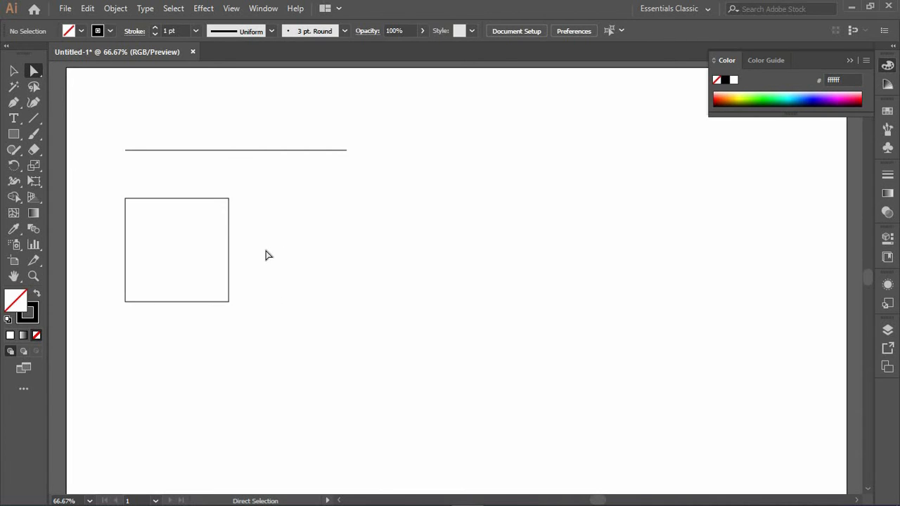
key("v")
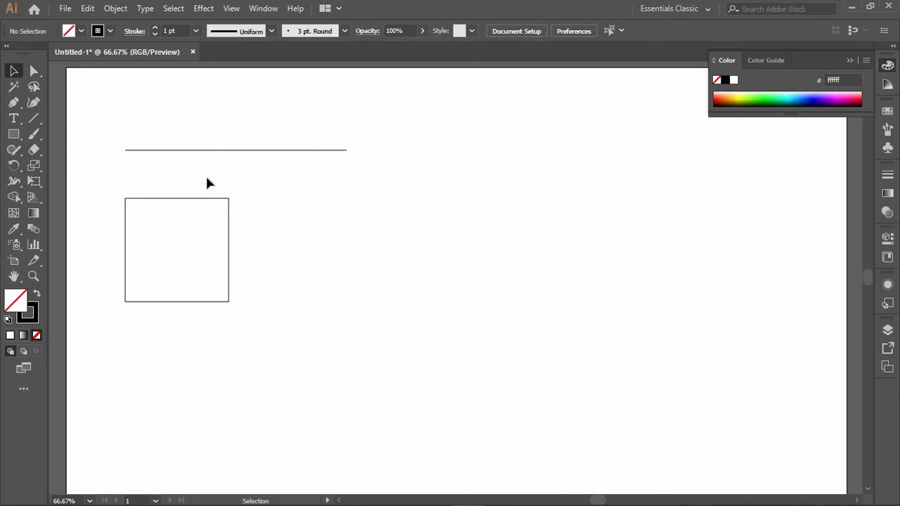
left_click(310, 151)
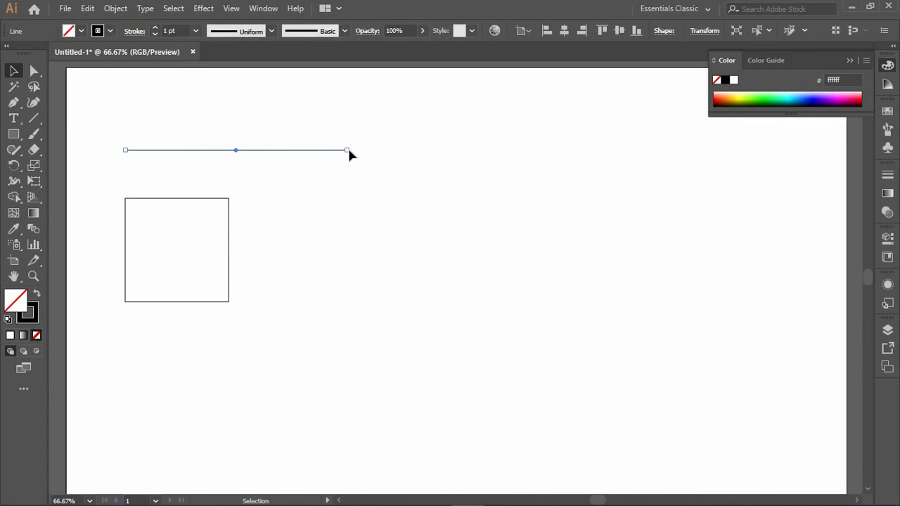
left_click_drag(346, 150, 546, 145)
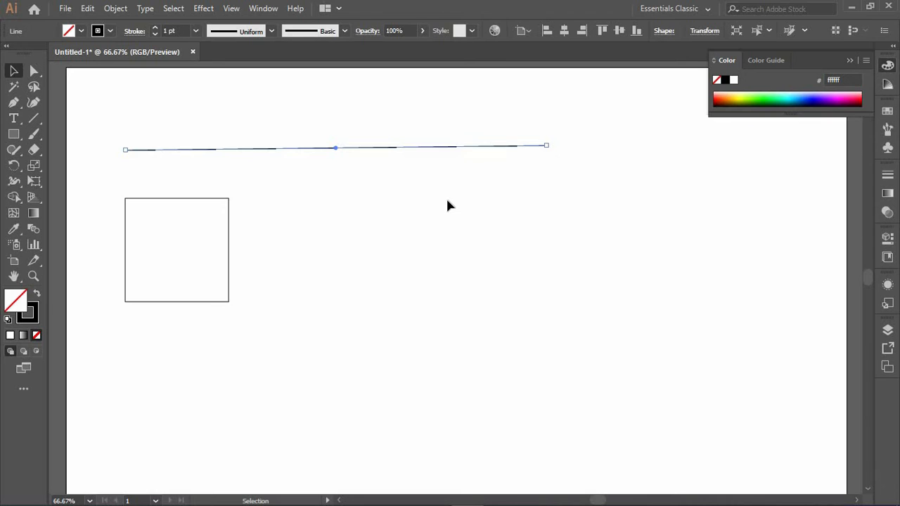
key("Delete")
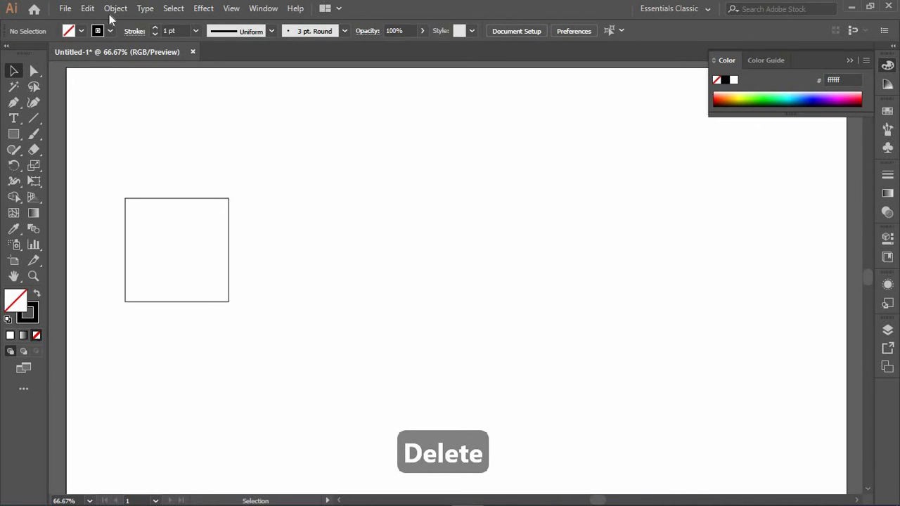
Step: Move the square to the right by about 409 px and deselect it
left_click_drag(177, 198, 425, 199)
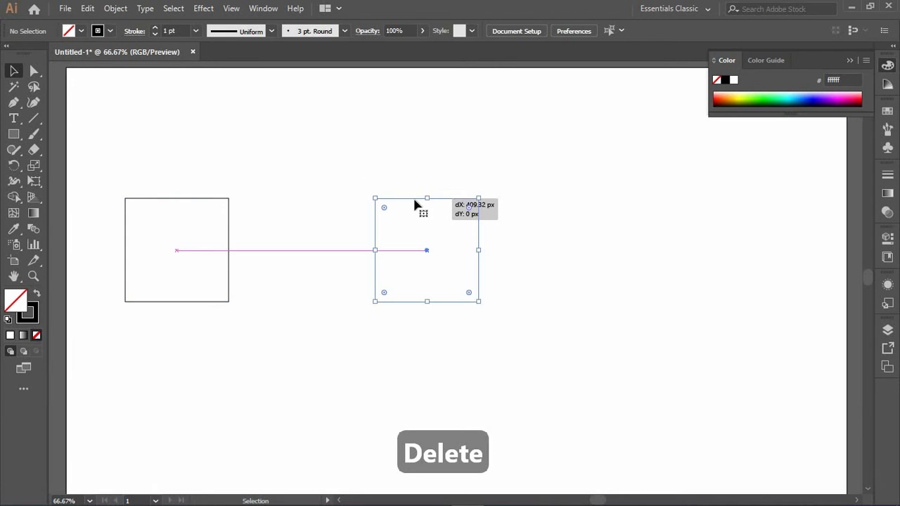
left_click(470, 215)
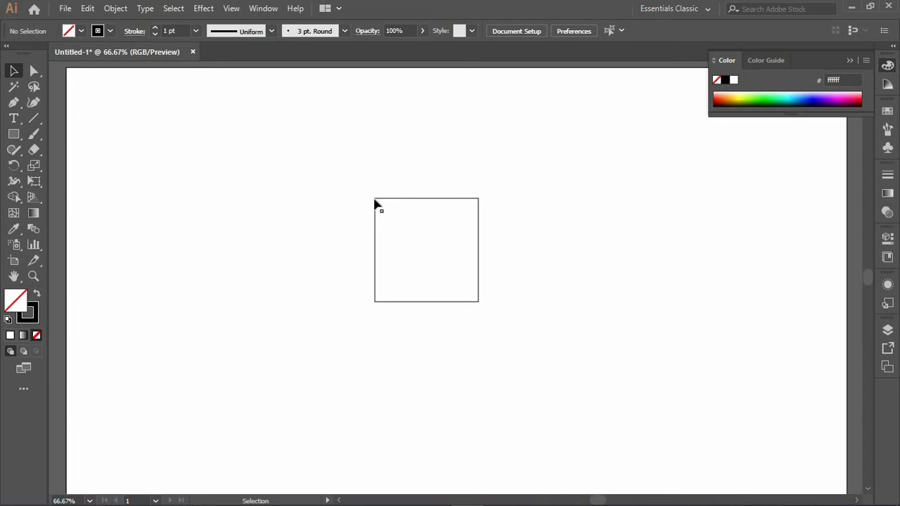
Step: Practise selecting and deselecting the unfilled square by clicking inside it and on its edge
left_click(457, 246)
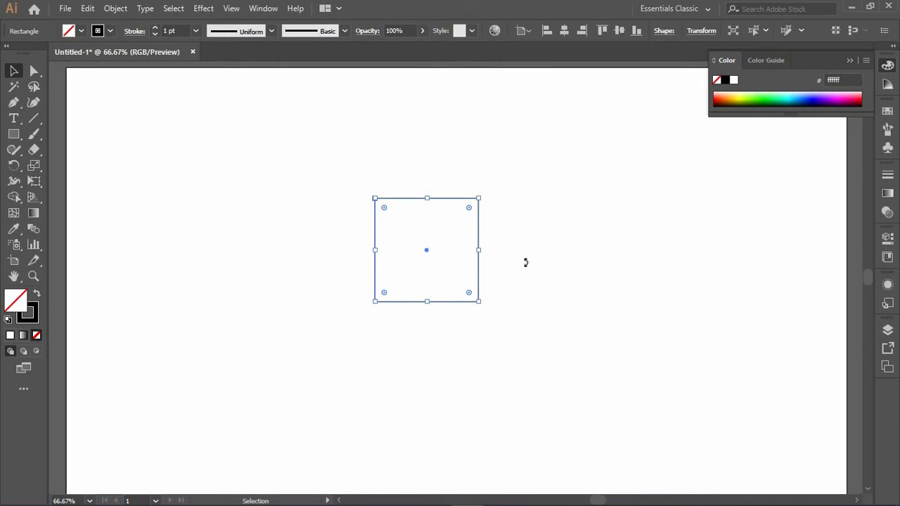
left_click(413, 298)
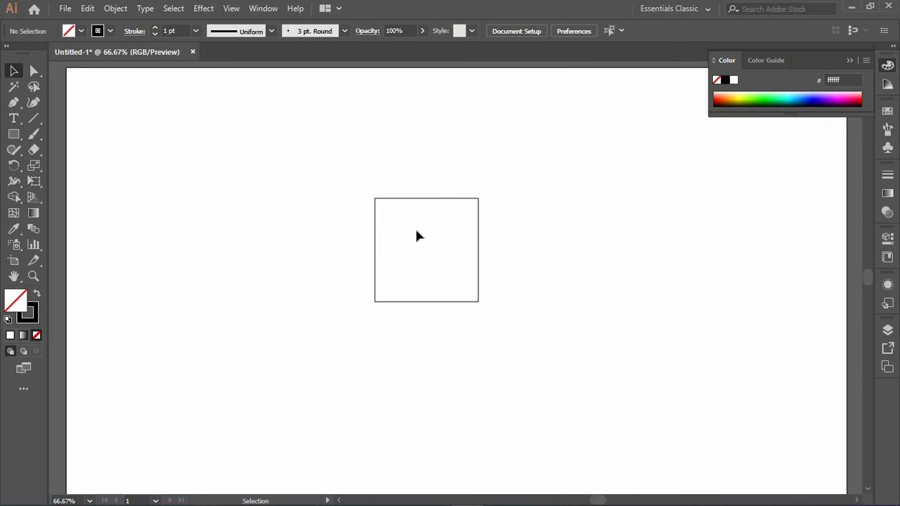
left_click(454, 202)
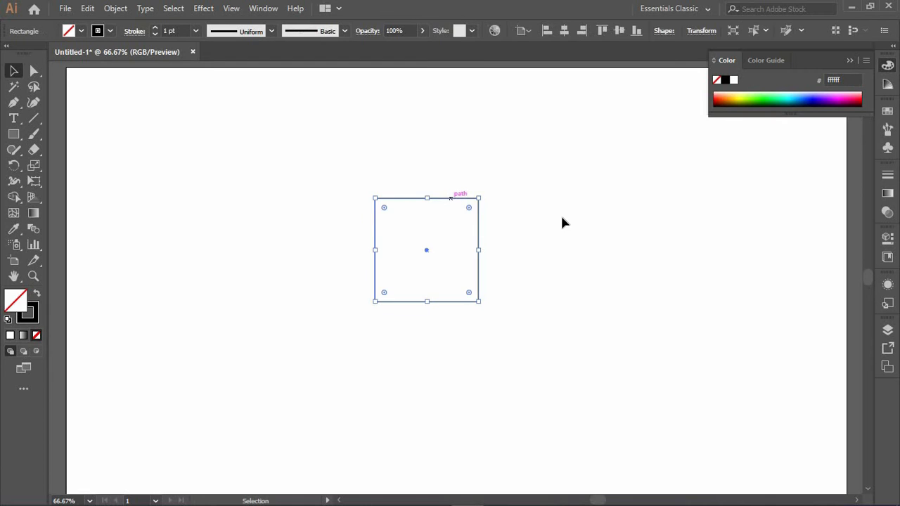
left_click(454, 248)
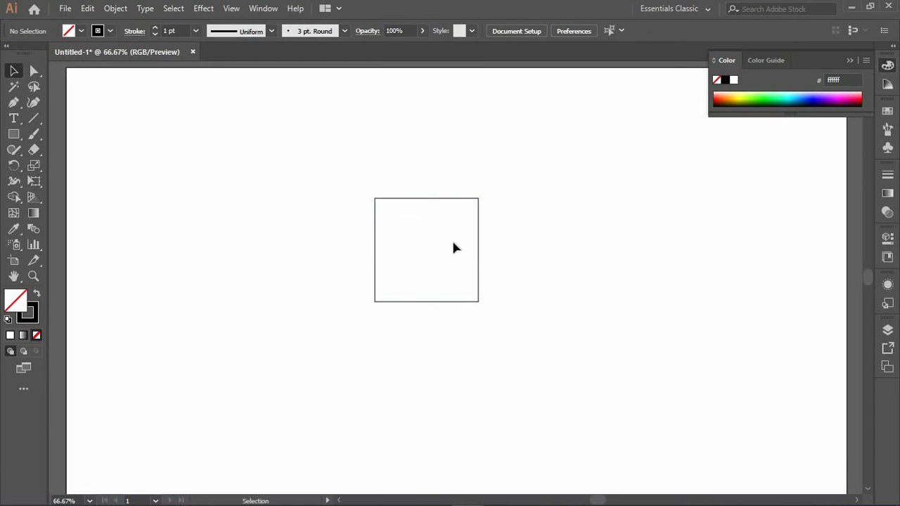
Step: Fill the square with black
left_click(10, 336)
left_click(725, 81)
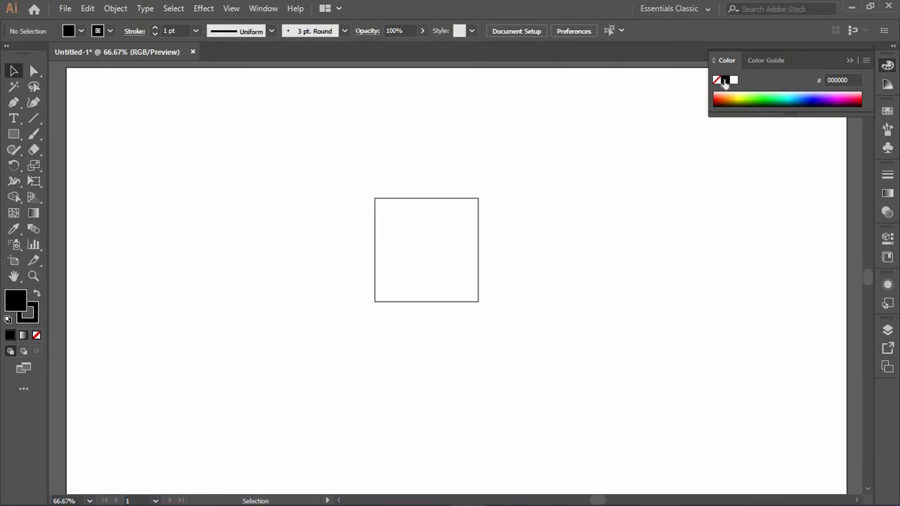
left_click(426, 199)
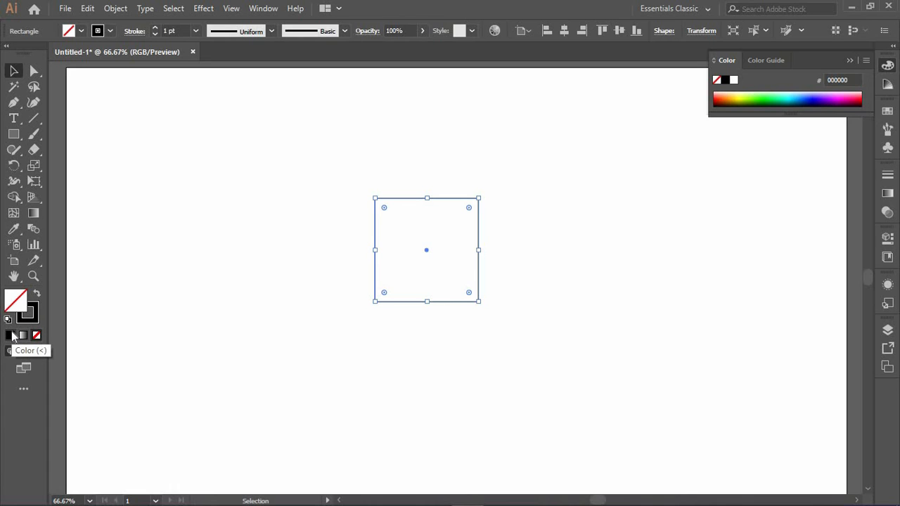
left_click(11, 335)
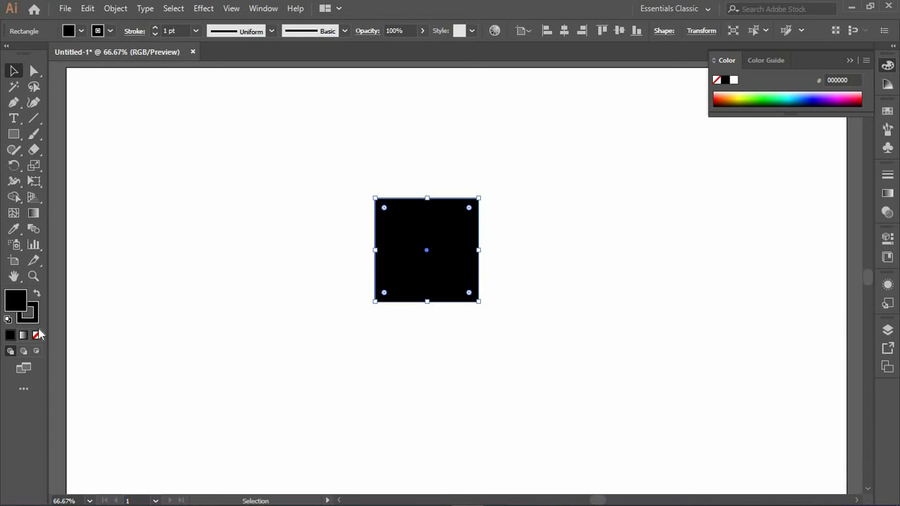
left_click(551, 241)
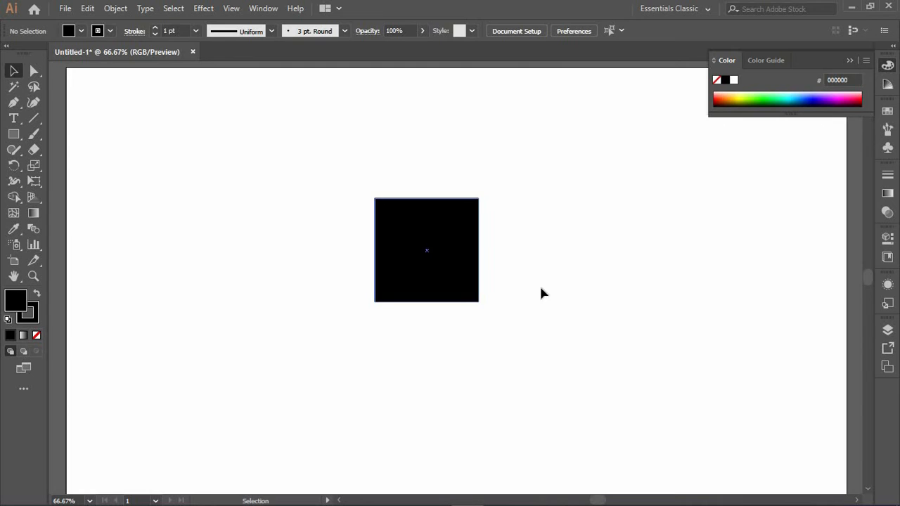
Step: Remove the square's fill by setting it to None
left_click(395, 267)
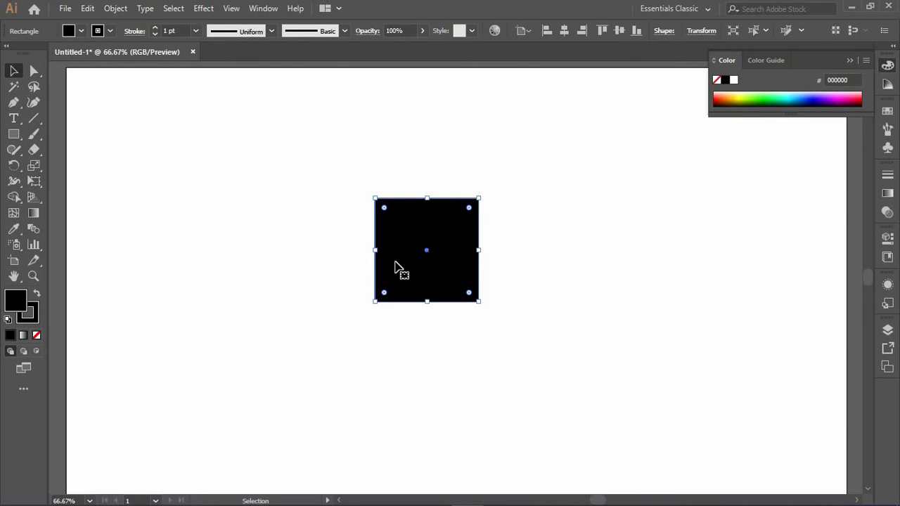
left_click(37, 336)
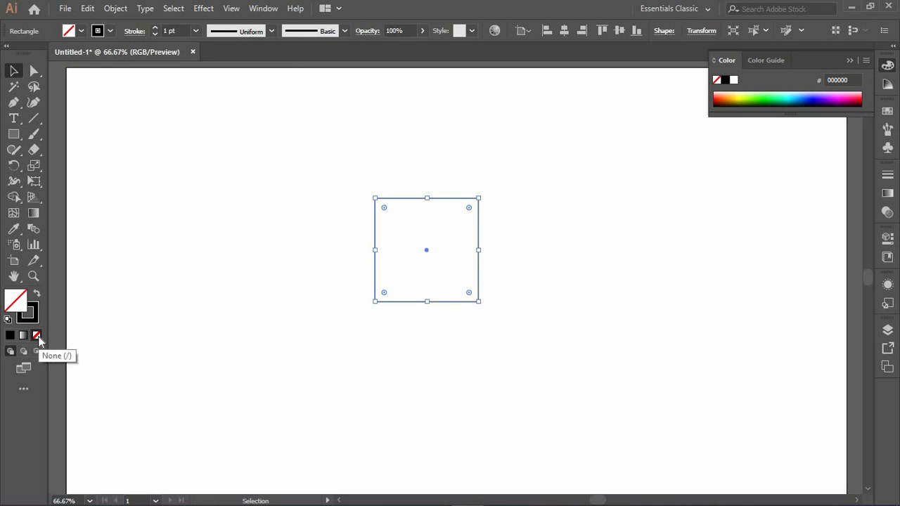
left_click(437, 264)
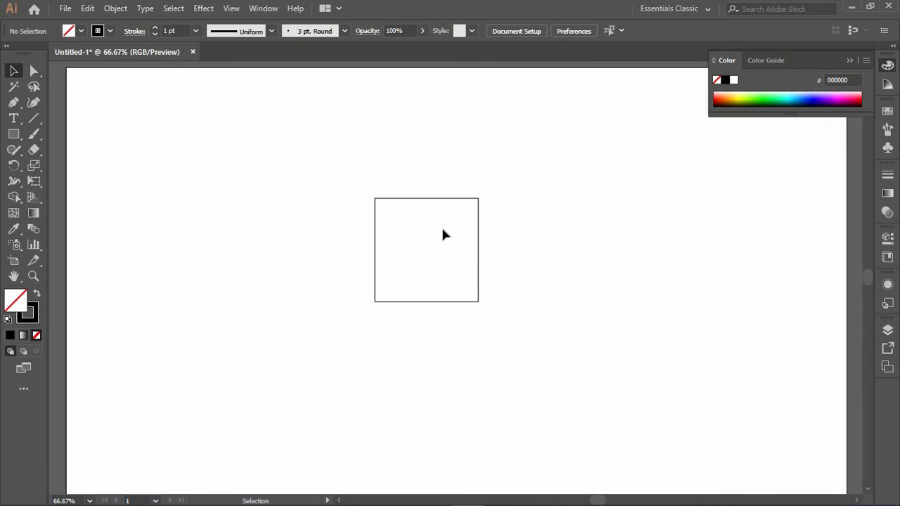
Step: Stretch the square horizontally by its side handle, then undo the stretch
left_click(431, 199)
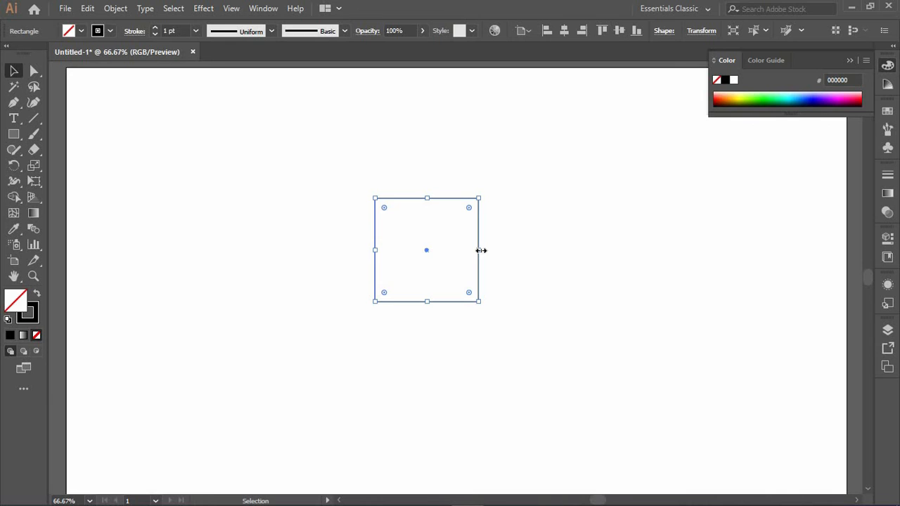
left_click_drag(481, 250, 643, 251)
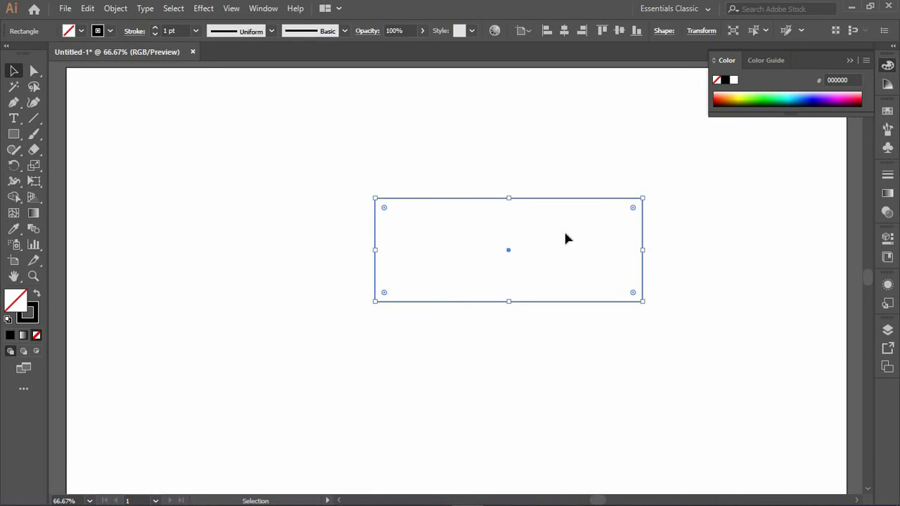
key("ctrl+z")
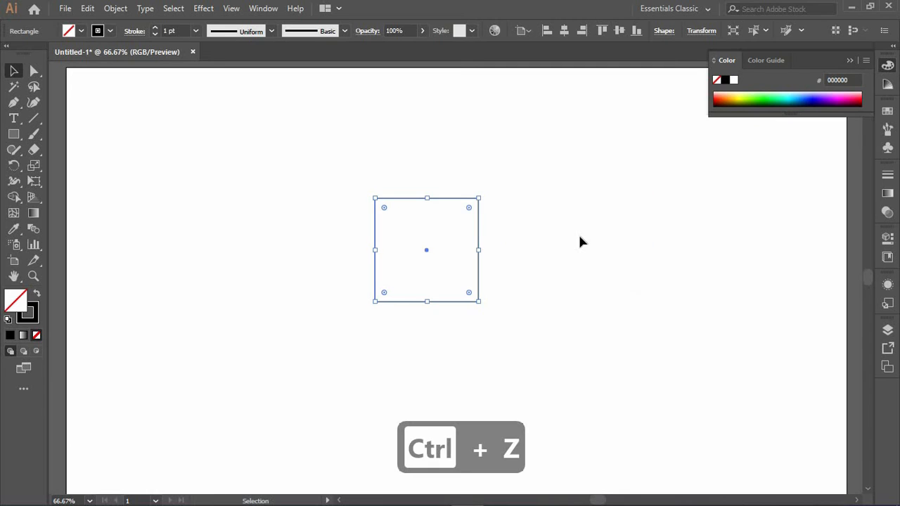
Step: Resize the square twice from its top-right corner, then undo both resizes
left_click_drag(477, 199, 522, 174)
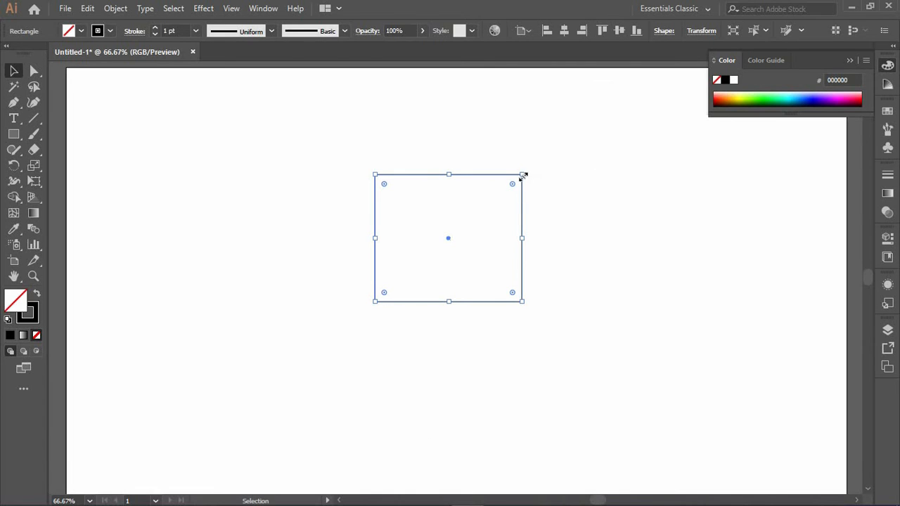
left_click_drag(520, 176, 685, 204)
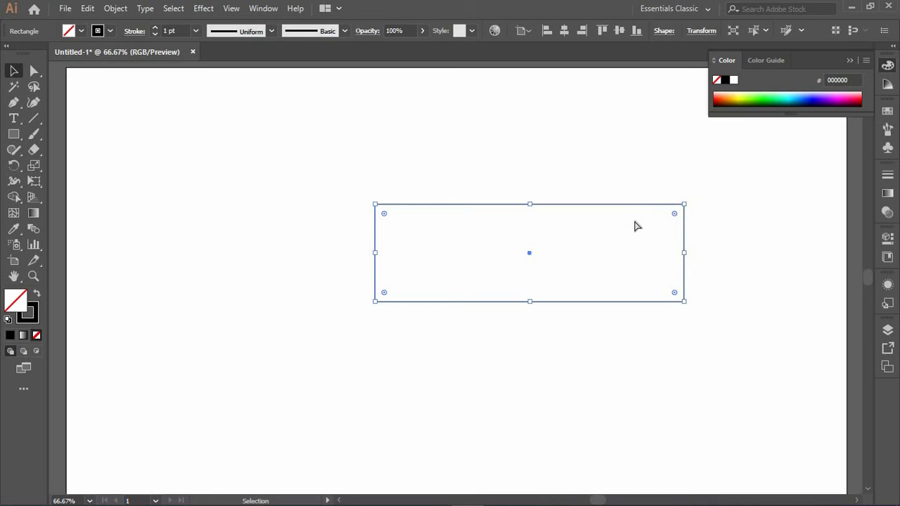
key("ctrl+z")
key("ctrl+z")
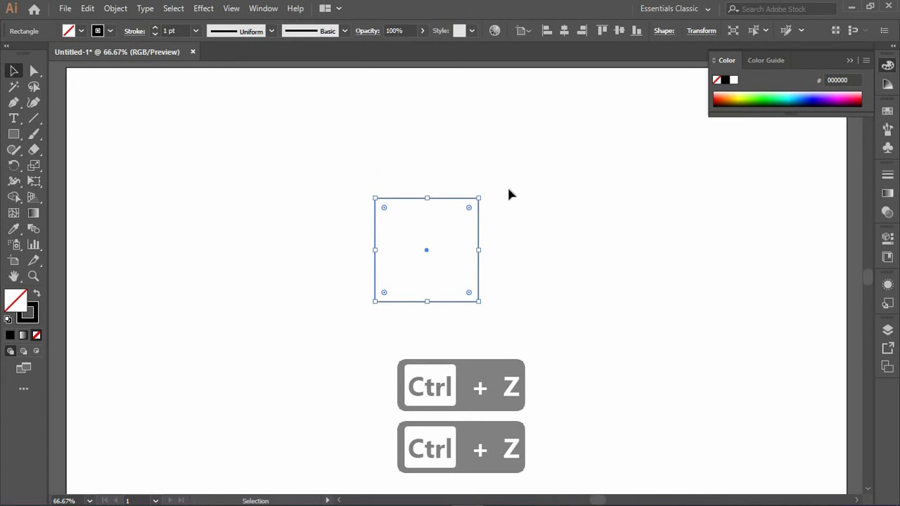
Step: Enlarge the square from its top-right corner, then undo the change
left_click_drag(479, 200, 478, 201)
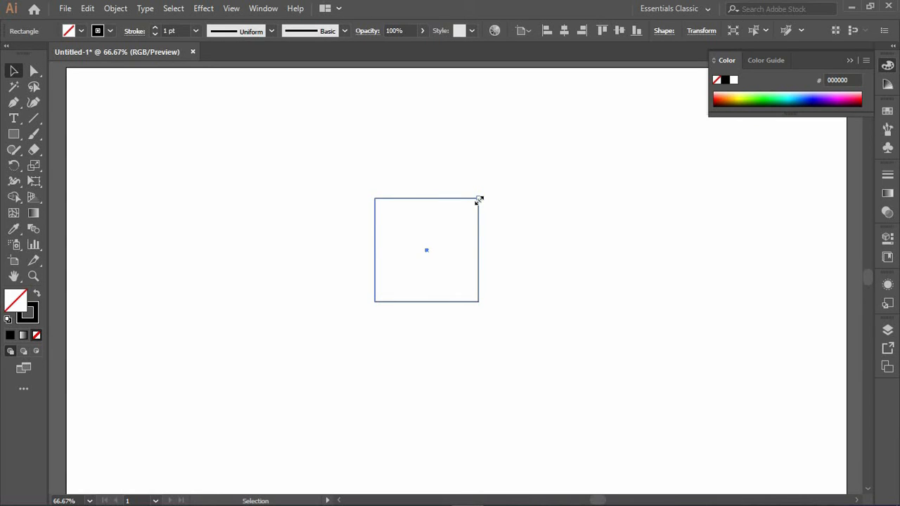
mouse_move(479, 200)
left_mouse_down()
mouse_move(544, 119)
mouse_move(523, 161)
mouse_move(542, 144)
mouse_move(534, 156)
mouse_move(478, 205)
mouse_move(504, 161)
mouse_move(564, 186)
mouse_move(613, 126)
mouse_move(637, 165)
mouse_move(611, 223)
mouse_move(617, 134)
mouse_move(602, 201)
mouse_move(509, 212)
mouse_move(543, 232)
mouse_move(643, 175)
mouse_move(595, 175)
mouse_move(600, 133)
mouse_move(571, 187)
mouse_move(617, 154)
mouse_move(691, 177)
mouse_move(544, 185)
mouse_move(600, 159)
mouse_move(619, 173)
mouse_move(474, 199)
mouse_move(585, 126)
mouse_move(593, 111)
mouse_move(576, 117)
mouse_move(522, 184)
mouse_move(478, 196)
mouse_move(524, 161)
mouse_move(478, 198)
left_mouse_up()
mouse_move(536, 165)
left_mouse_down()
mouse_move(560, 199)
mouse_move(536, 177)
left_mouse_up()
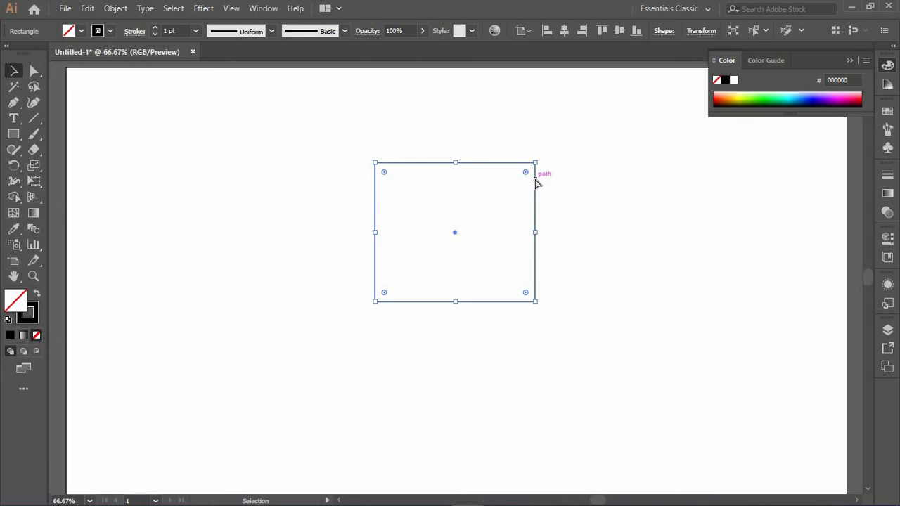
key("ctrl+z")
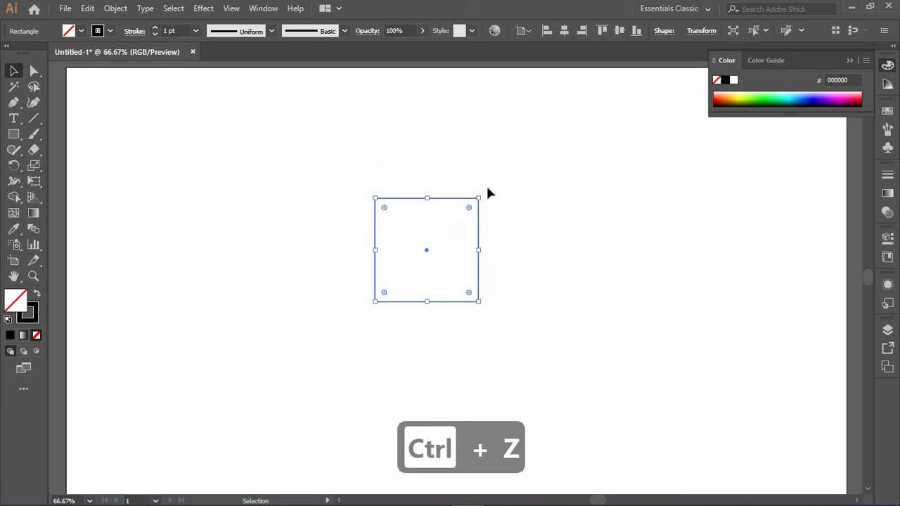
Step: Scale the square from its corner and widen it, then undo the resize
left_click_drag(478, 198, 505, 166)
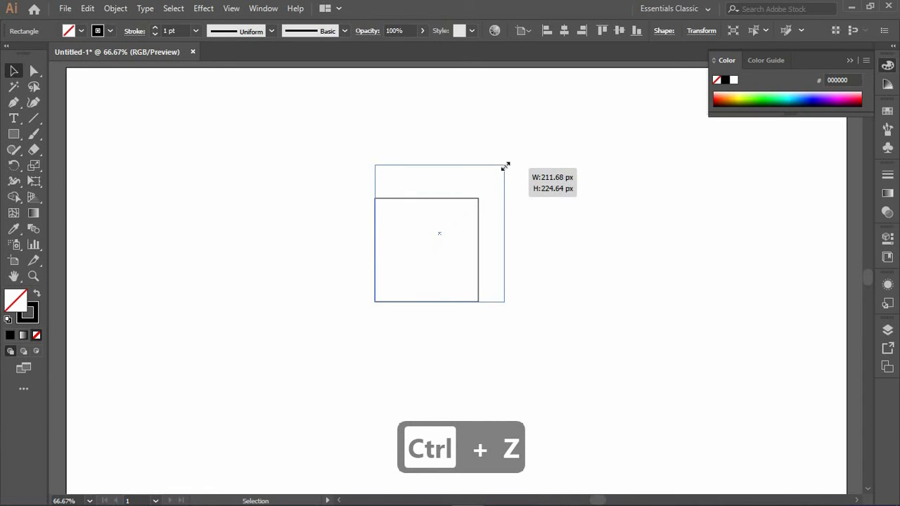
left_click_drag(602, 138, 599, 149)
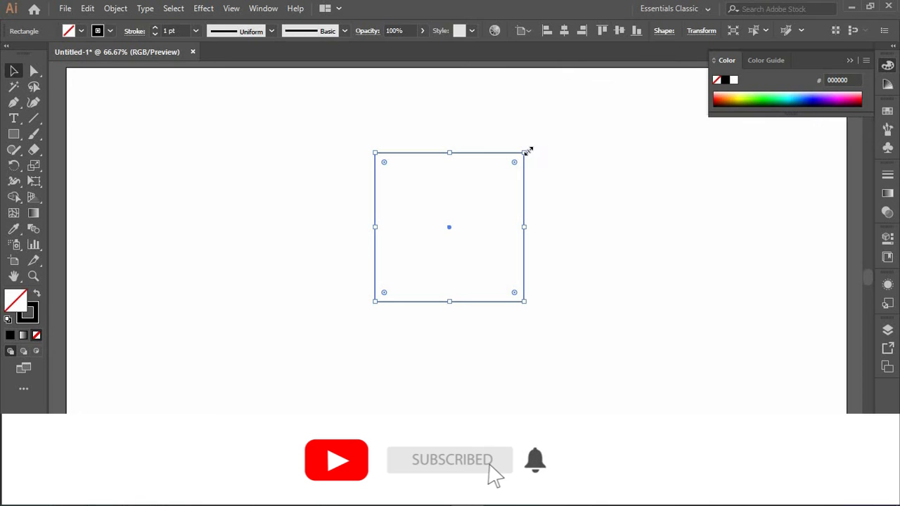
left_click_drag(525, 151, 669, 152)
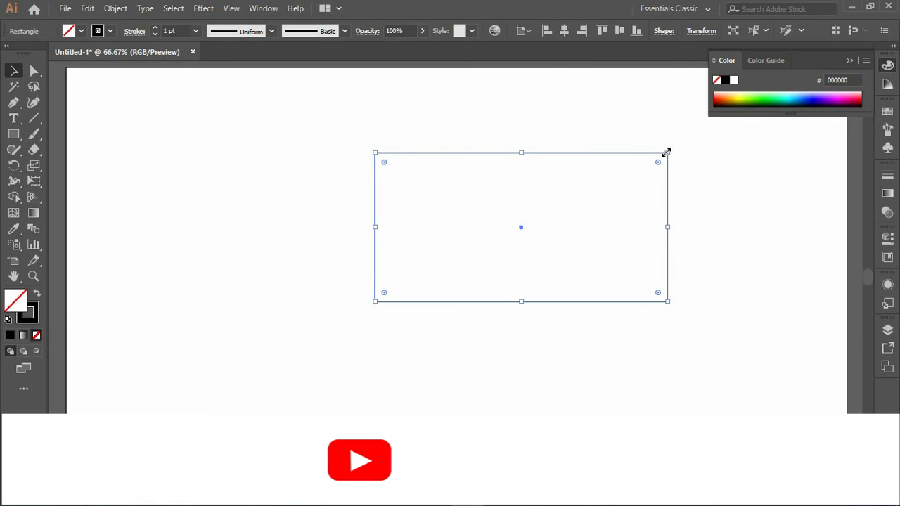
key("ctrl+z")
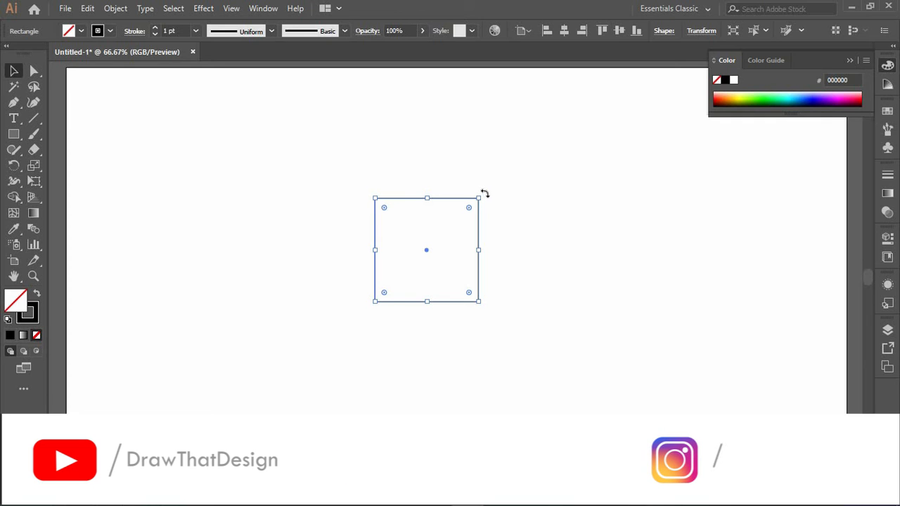
Step: Rotate the square about 45 degrees into a diamond by dragging outside its corner
left_click_drag(486, 199, 510, 257)
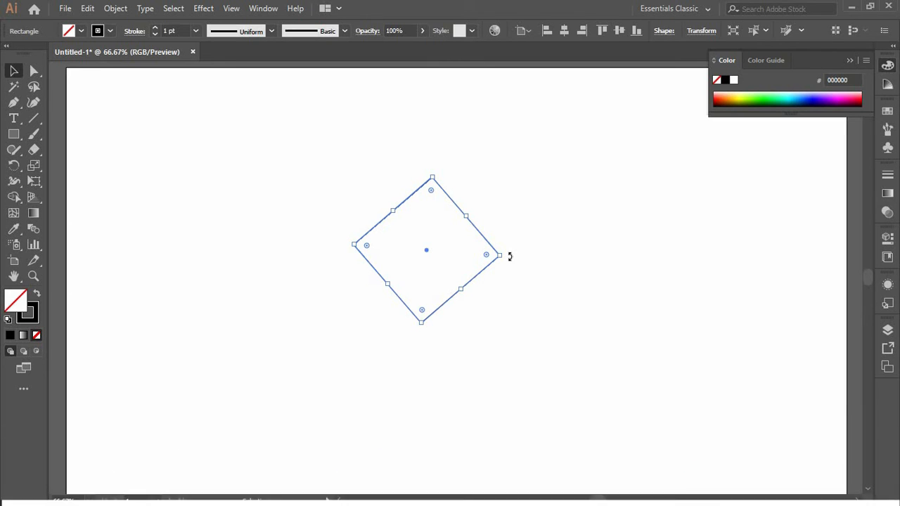
key("ctrl+z")
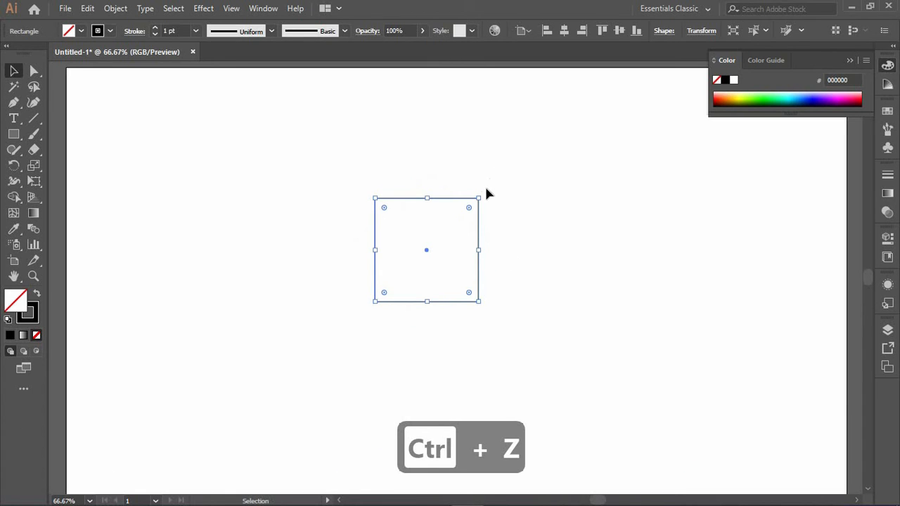
left_click_drag(484, 191, 517, 234)
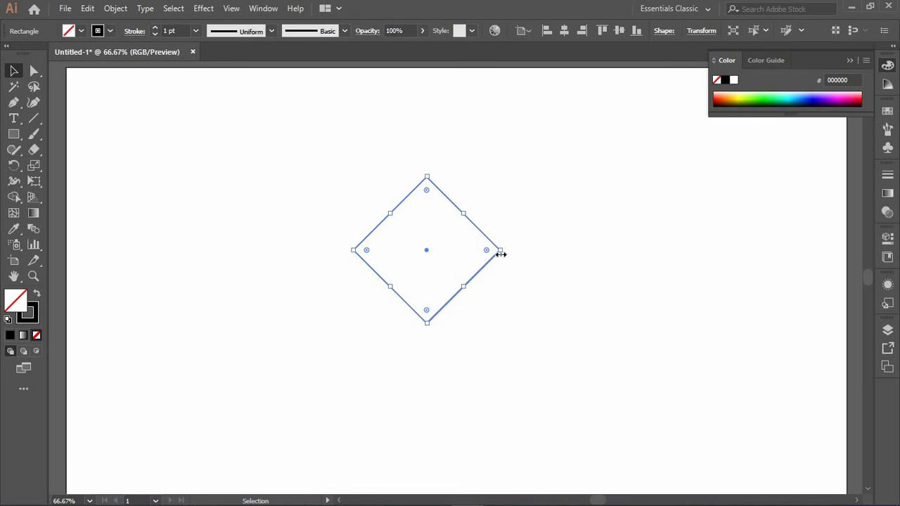
Step: Rotate the diamond back to an upright square, then tilt it slightly and undo the tilt
left_click_drag(504, 251, 500, 203)
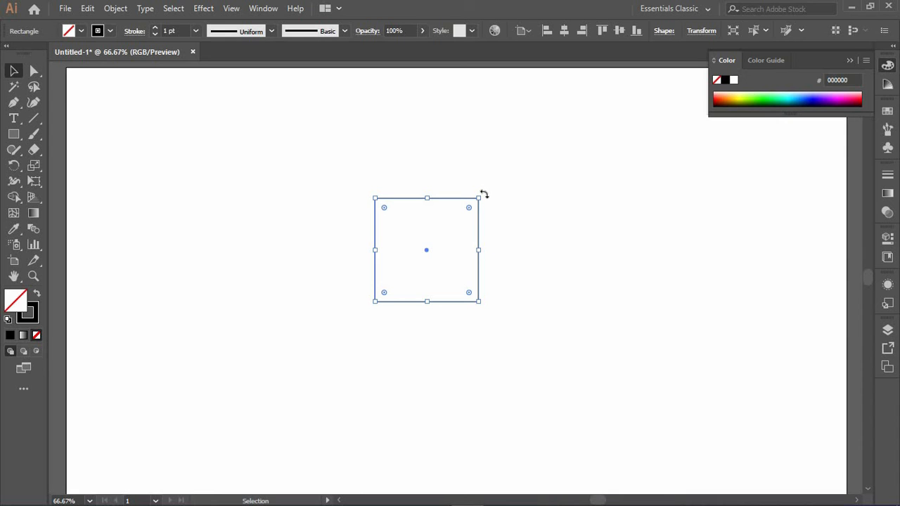
left_click_drag(484, 194, 497, 210)
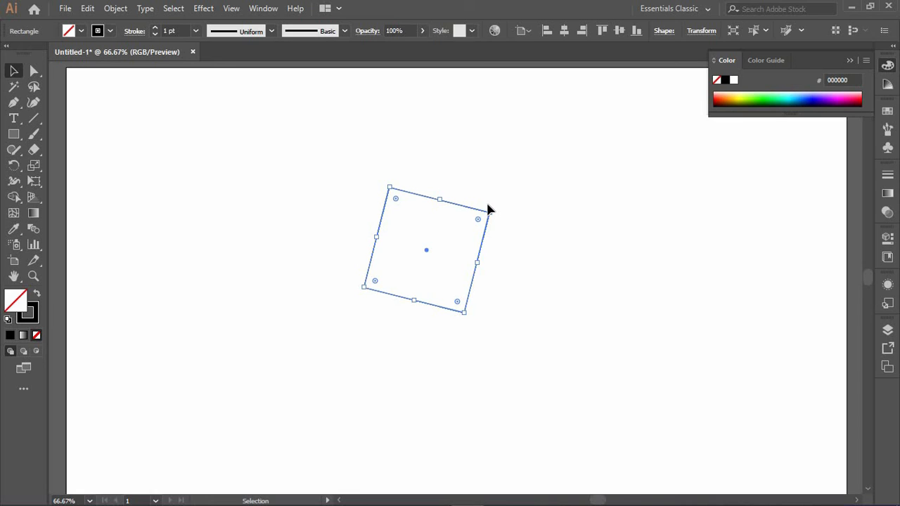
key("ctrl+z")
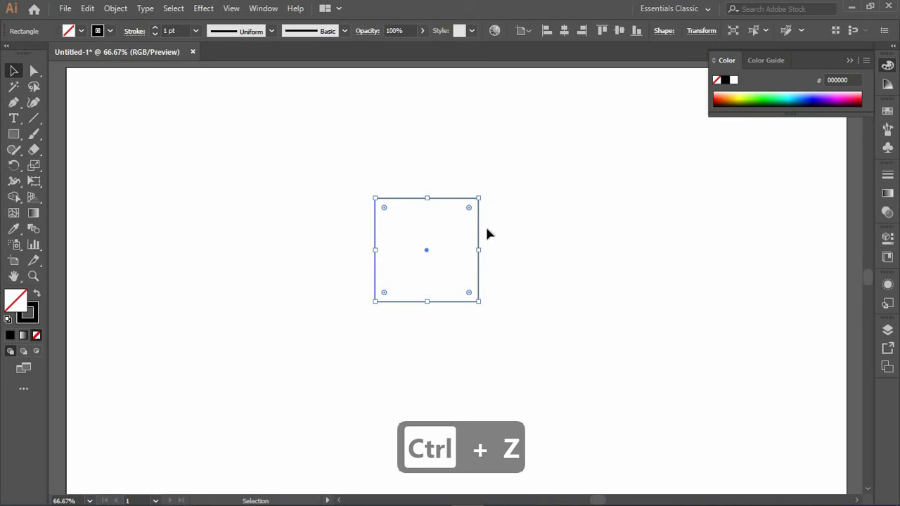
Step: Drag the square's live corner widgets inward until all corners round fully into a circle
left_click(485, 224)
left_click(468, 210)
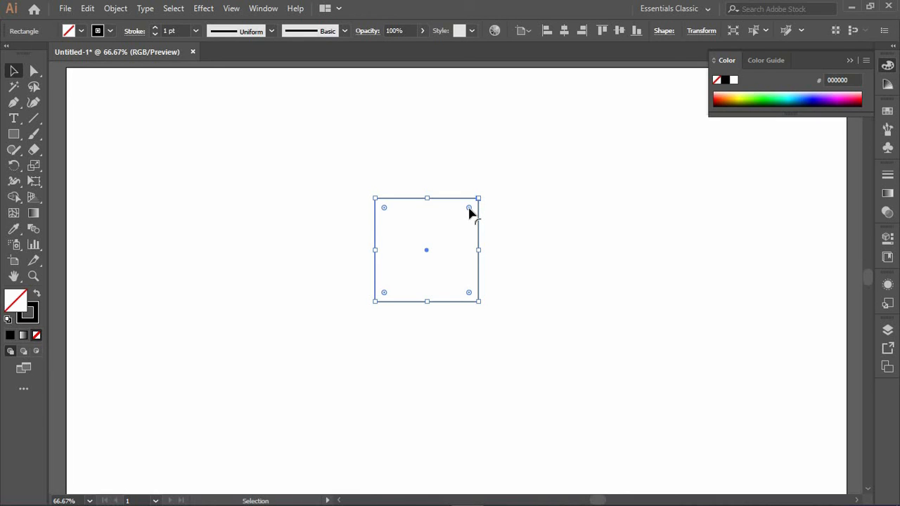
mouse_move(464, 217)
left_mouse_down()
mouse_move(434, 247)
mouse_move(459, 221)
left_mouse_up()
left_click_drag(458, 223, 448, 230)
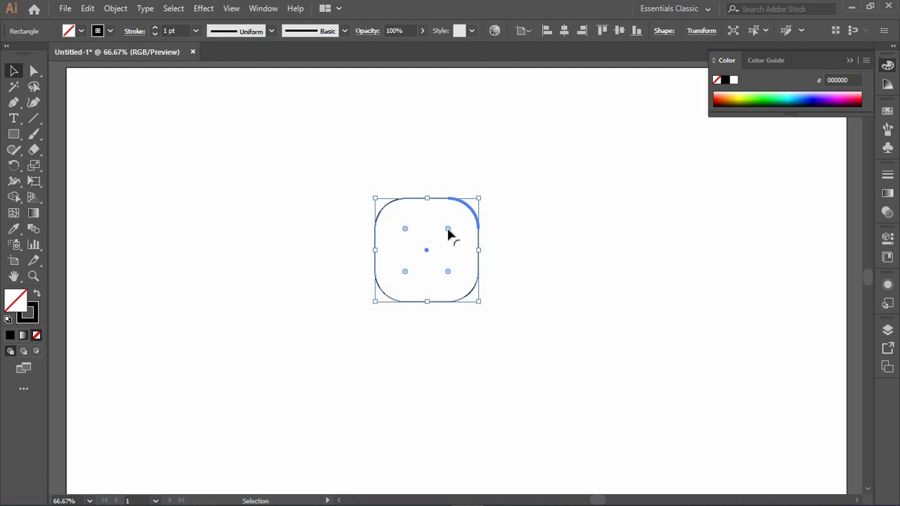
left_click_drag(439, 245, 428, 257)
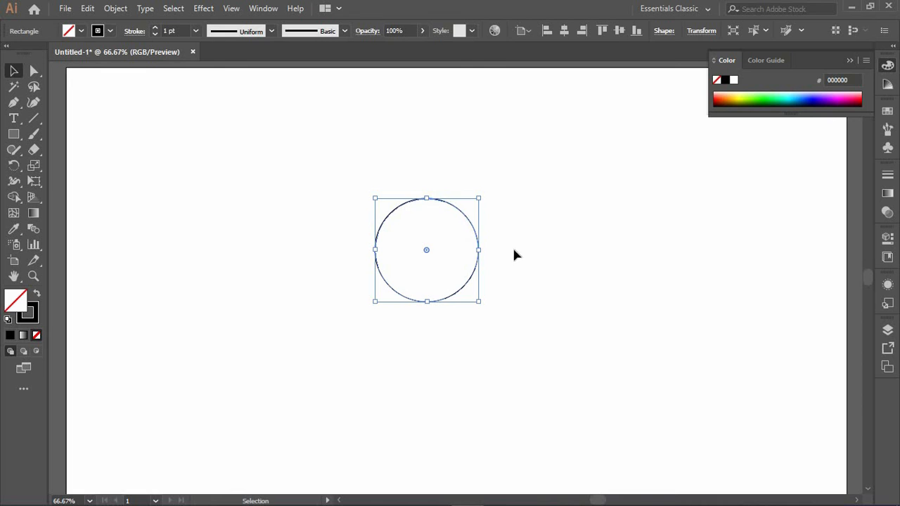
Step: Select the rounded shape and delete it from the artboard
left_click(453, 228)
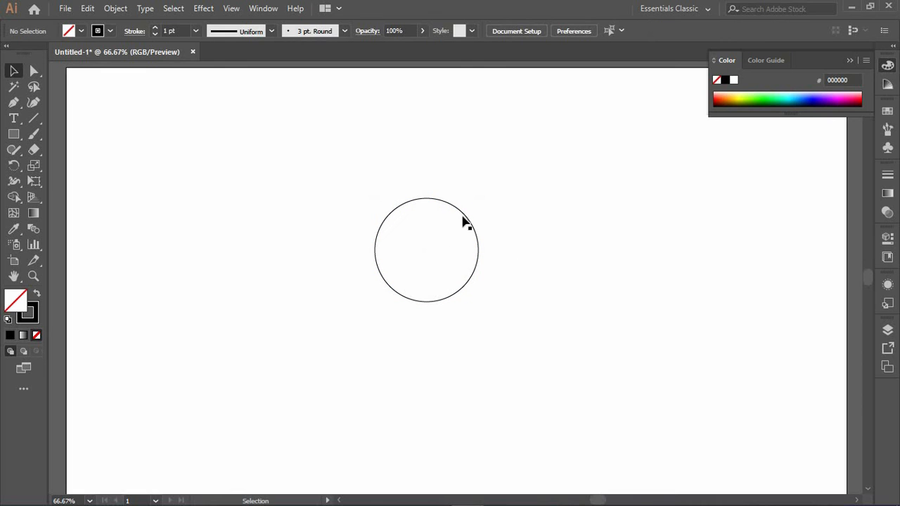
left_click(478, 253)
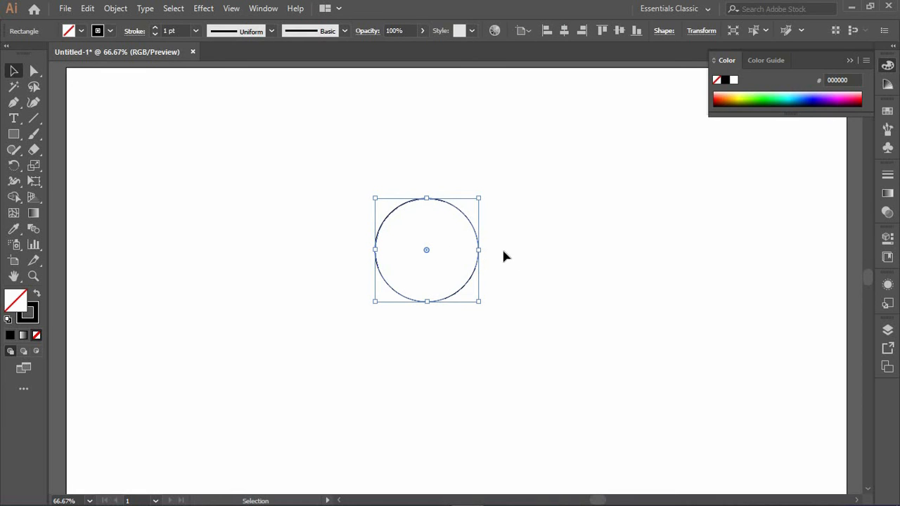
left_click(501, 238)
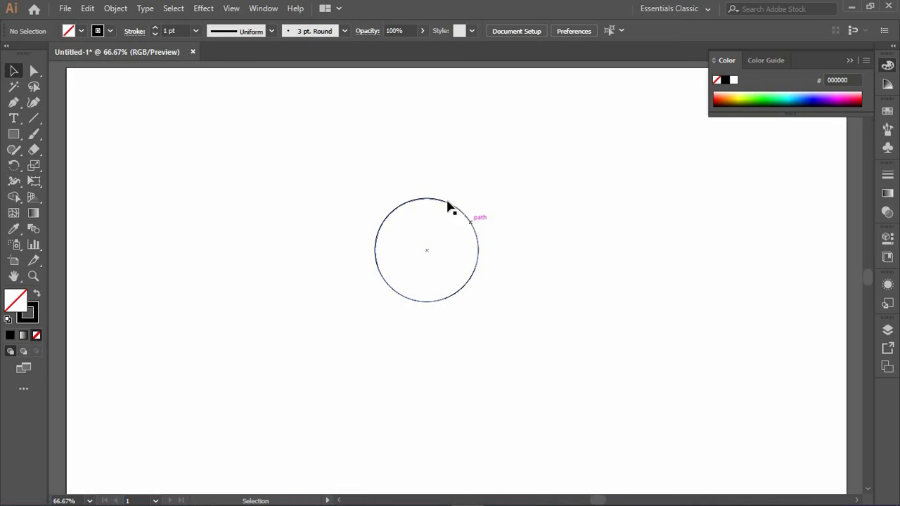
left_click(469, 220)
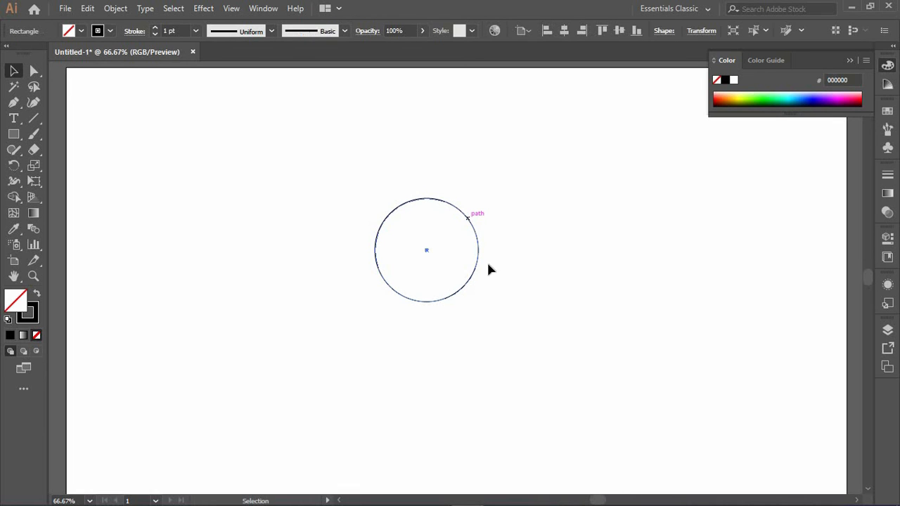
key("Delete")
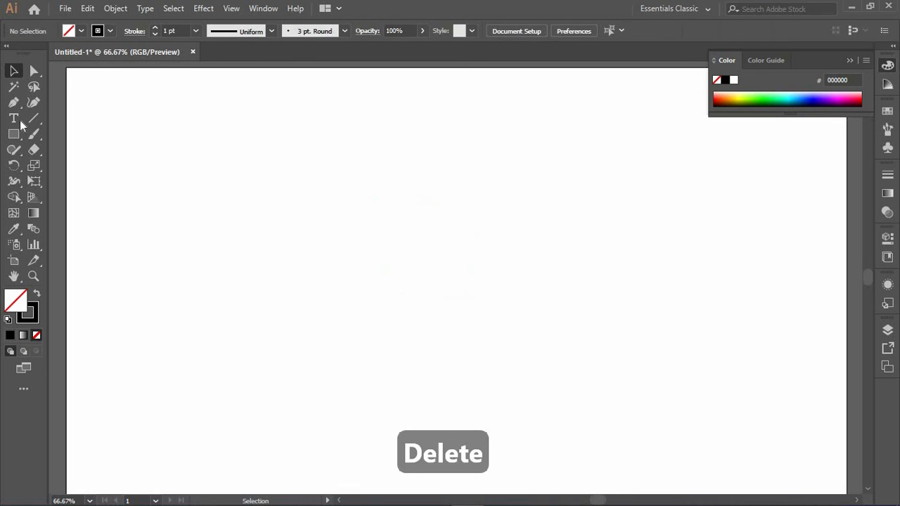
Step: Switch to the Ellipse tool and draw a circle on the artboard
left_click(13, 133)
right_click(14, 135)
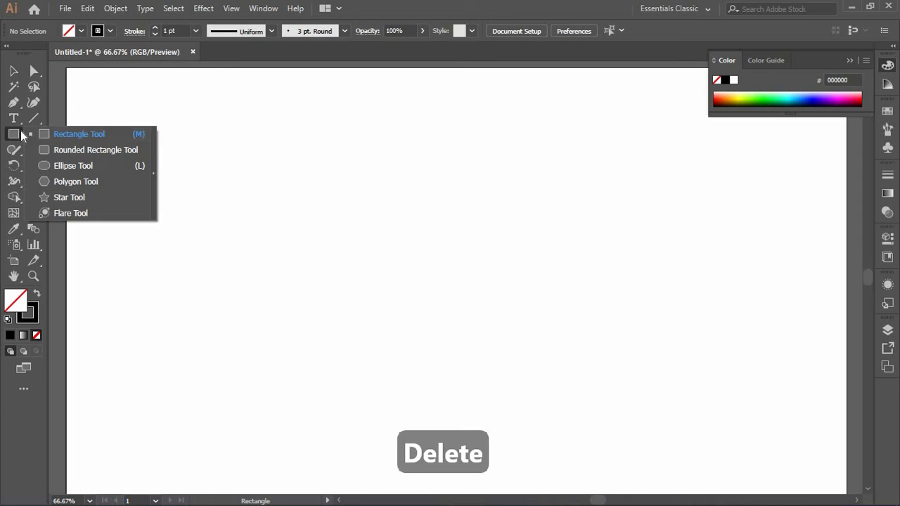
left_click(80, 165)
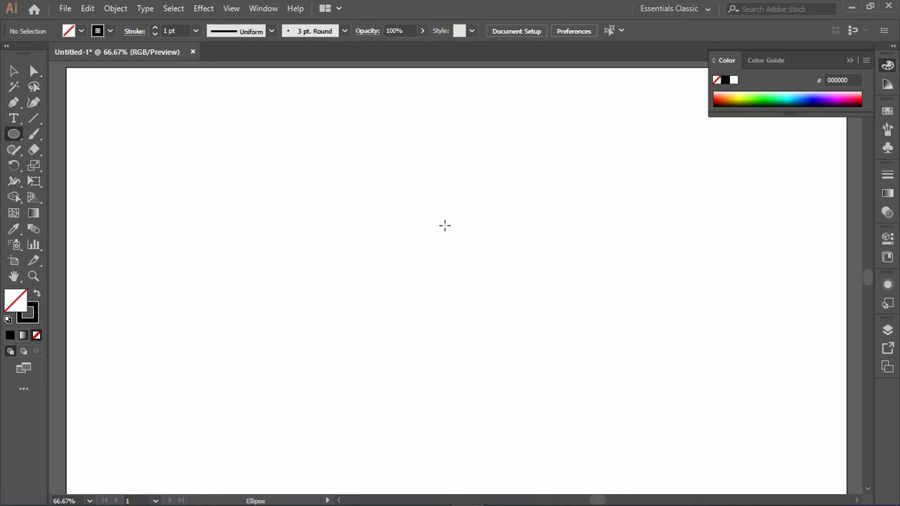
left_click_drag(444, 225, 516, 331)
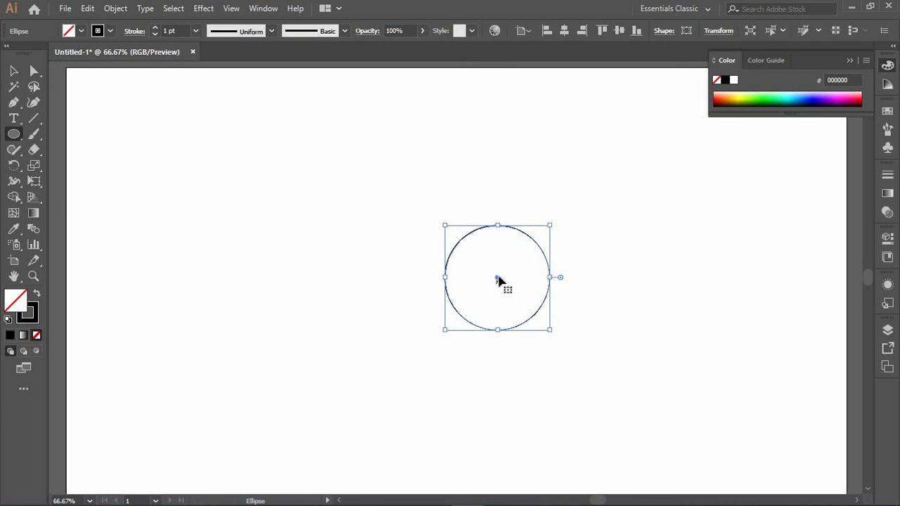
Step: Switch to the Selection tool and move the circle up and to the left
left_click(14, 70)
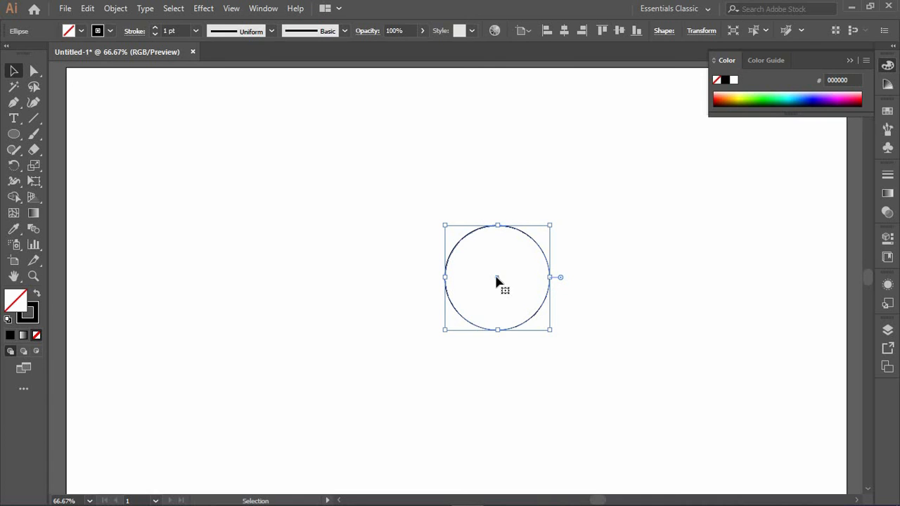
left_click_drag(495, 281, 467, 256)
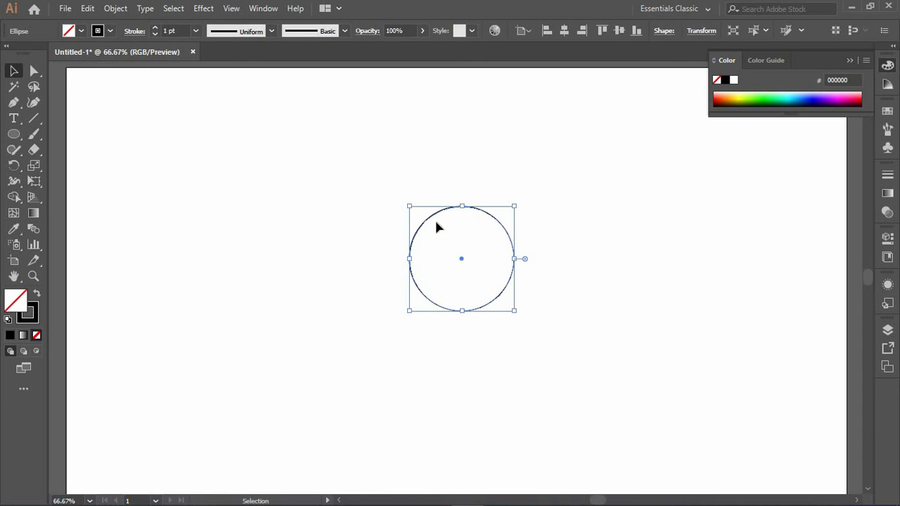
Step: Drag the circle's pie widget to cut it into a half circle, then undo the changes
mouse_move(518, 201)
left_mouse_down()
mouse_move(538, 254)
mouse_move(436, 314)
mouse_move(474, 203)
mouse_move(534, 271)
mouse_move(521, 202)
left_mouse_up()
left_click_drag(525, 258, 349, 280)
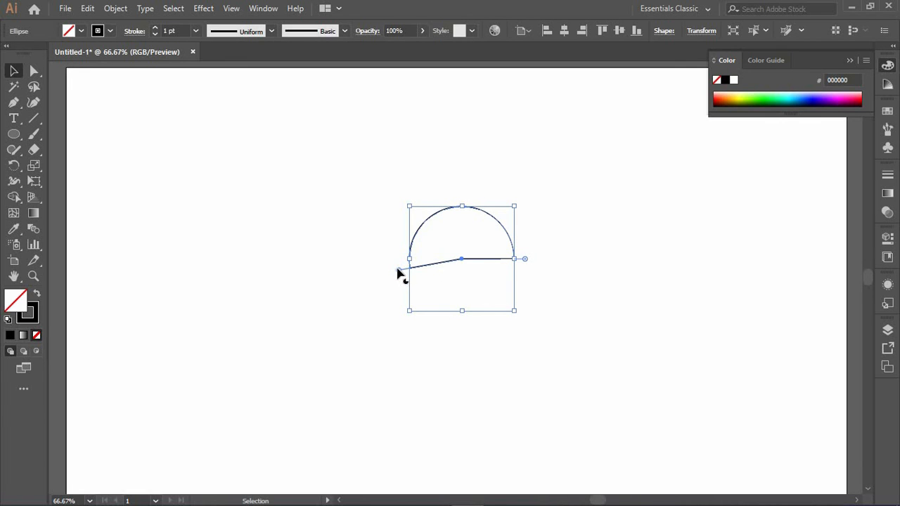
left_click_drag(398, 272, 392, 260)
key("ctrl+z")
key("ctrl+z")
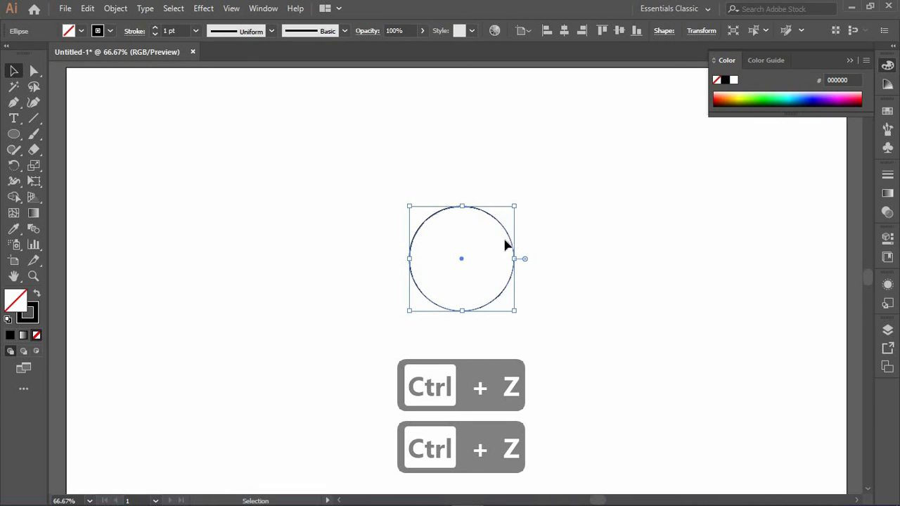
Step: Deselect the circle and then select it again
left_click(509, 220)
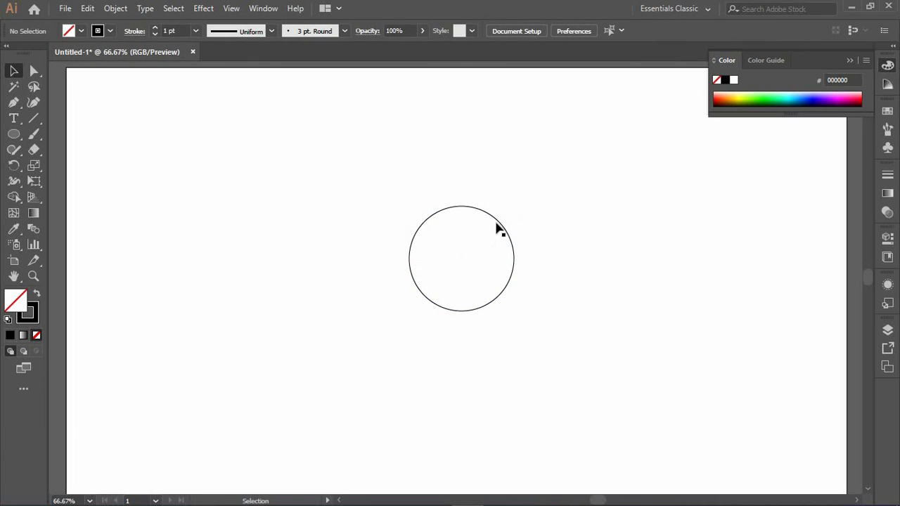
left_click(425, 222)
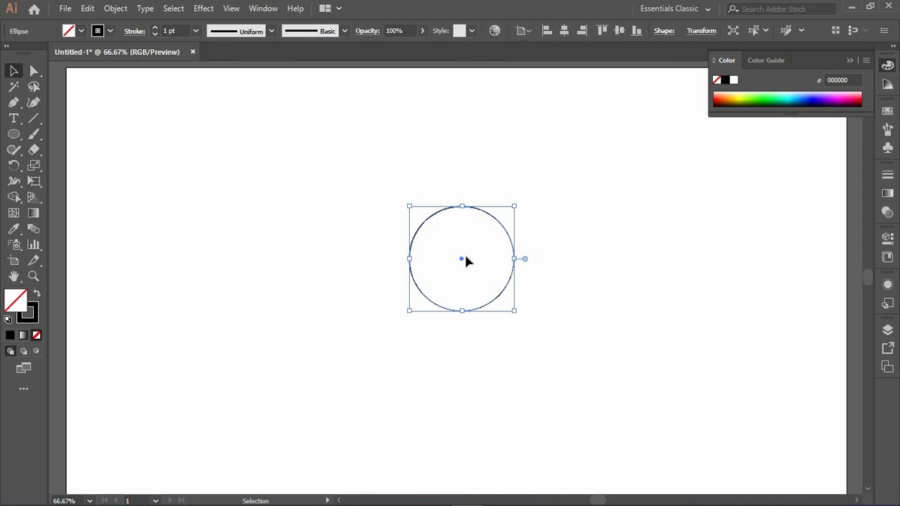